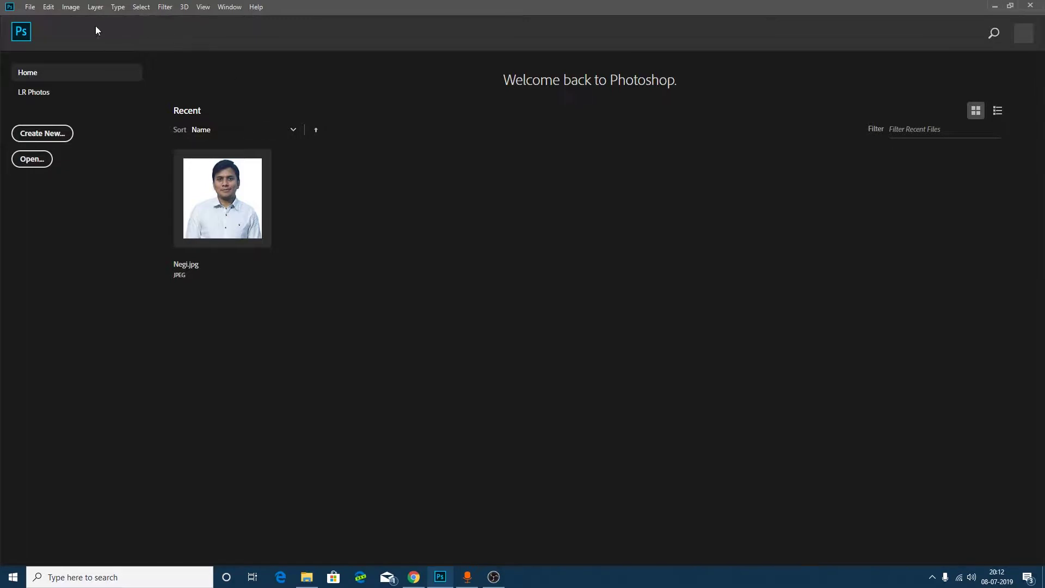
Open the profile-img picture from the Desktop folder
{"action": "left_click", "coordinate": [30, 6]}
{"action": "left_click", "coordinate": [44, 27]}
{"action": "left_click", "coordinate": [46, 81]}
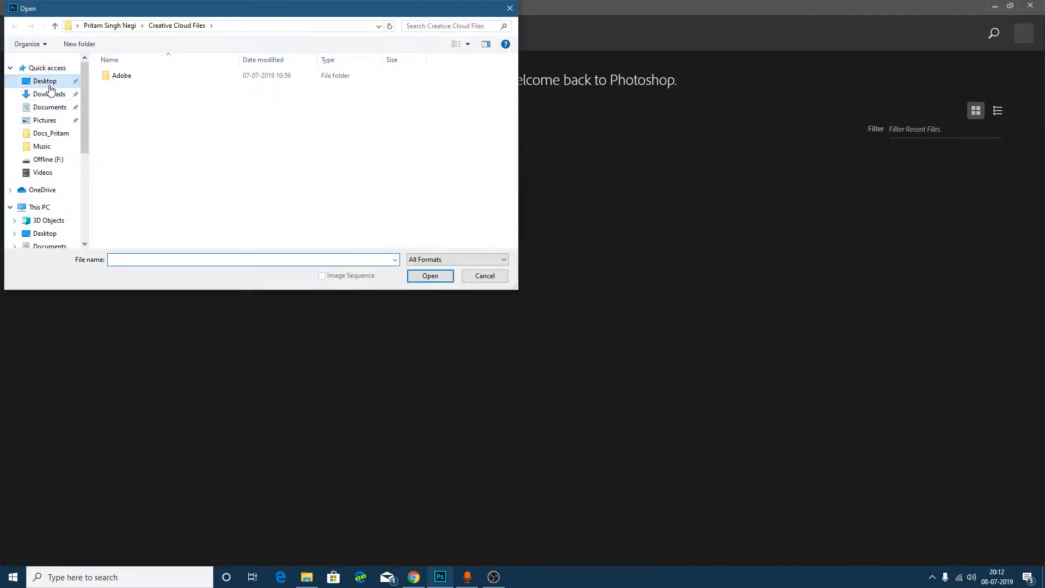
{"action": "scroll", "coordinate": [344, 182], "scroll_direction": "down", "scroll_amount": 8}
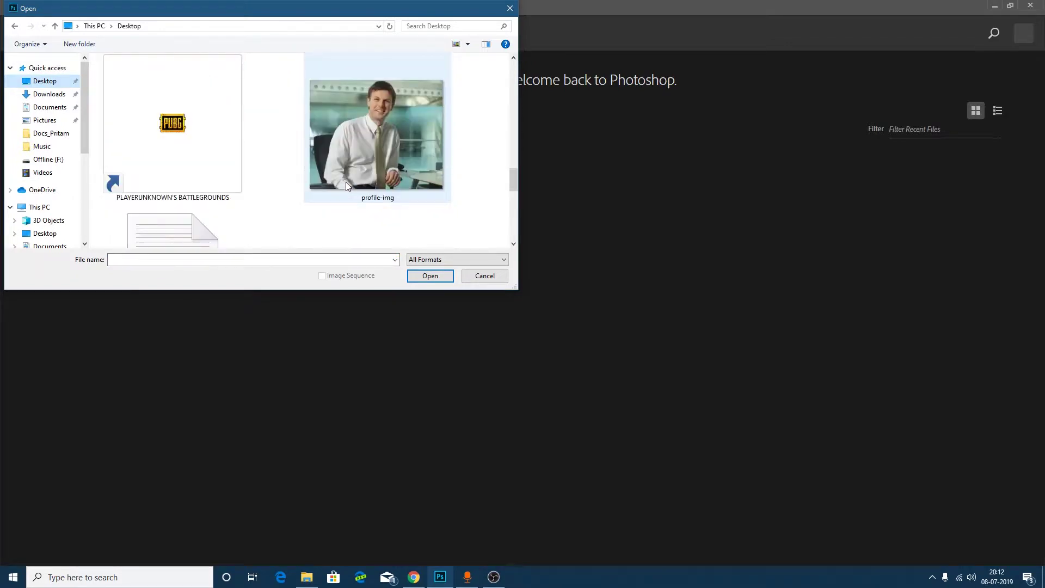
{"action": "double_click", "coordinate": [358, 132]}
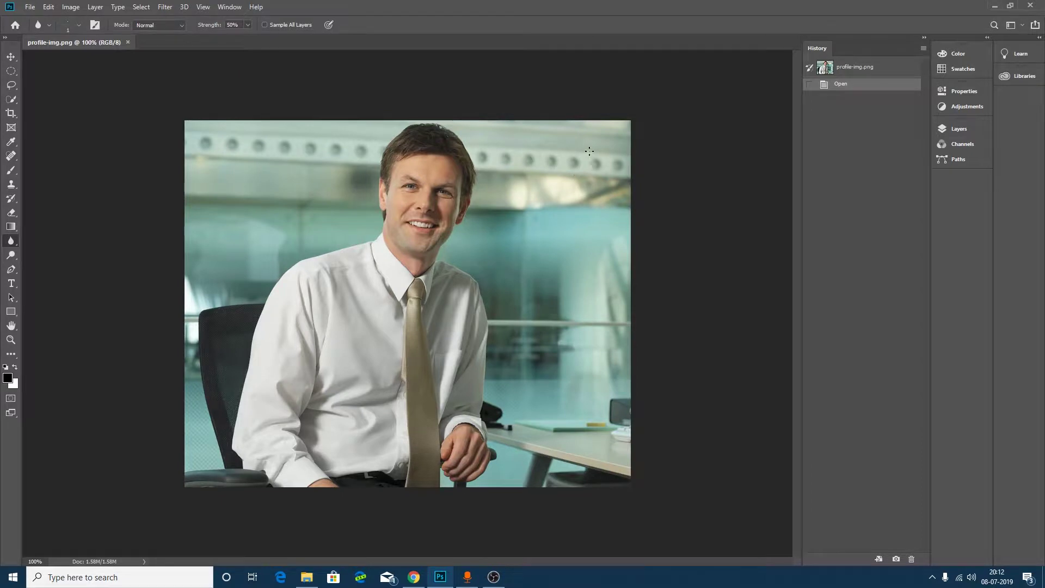
Show the Layers panel and unlock the Background layer into an editable Layer 0
{"action": "double_click", "coordinate": [881, 67]}
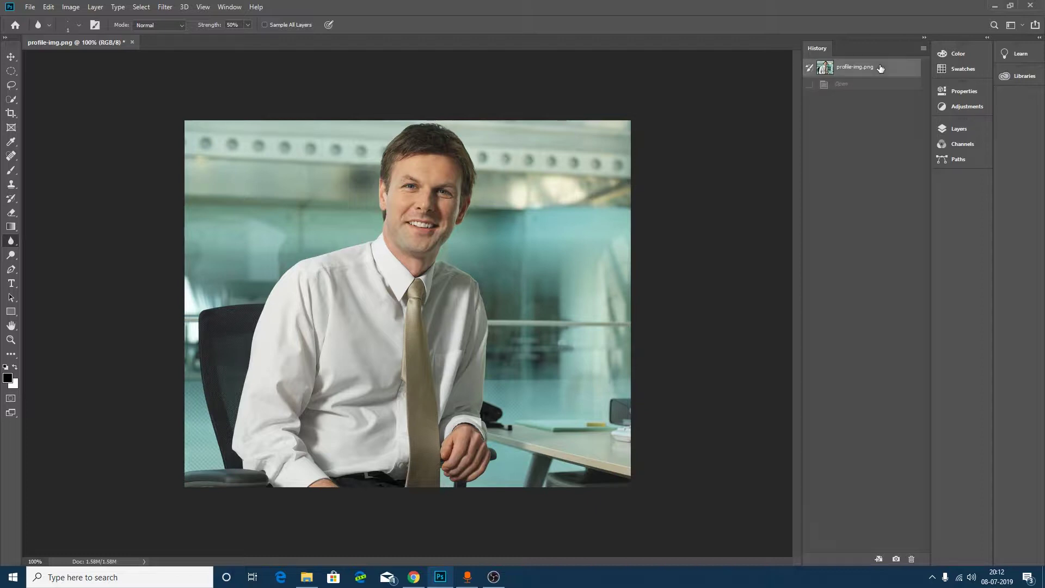
{"action": "key", "text": "Return"}
{"action": "left_click", "coordinate": [959, 129]}
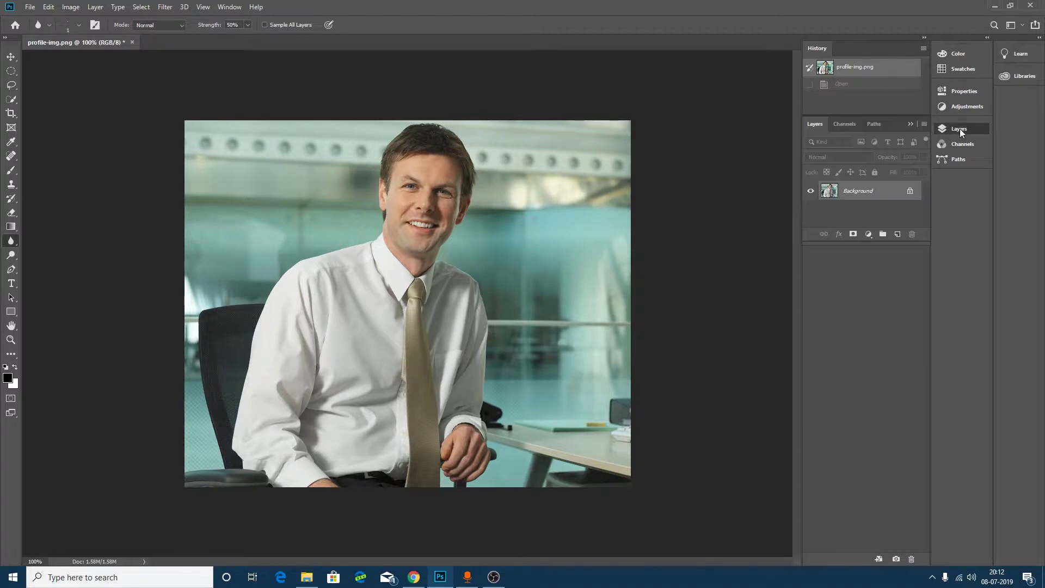
{"action": "left_click", "coordinate": [911, 194]}
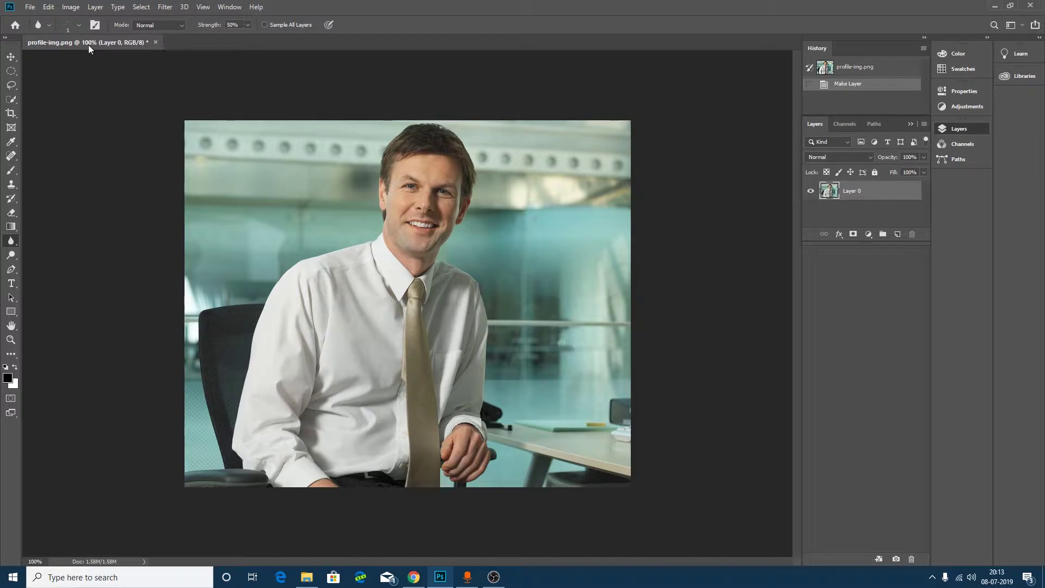
Pick the Elliptical Marquee Tool from the marquee tool flyout
{"action": "left_click", "coordinate": [11, 71]}
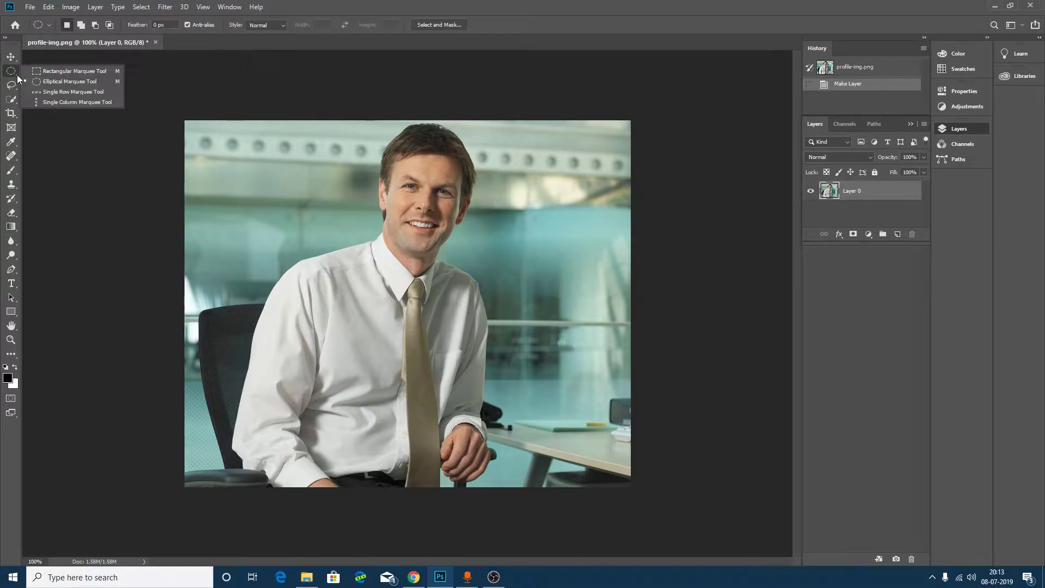
{"action": "left_click", "coordinate": [25, 72]}
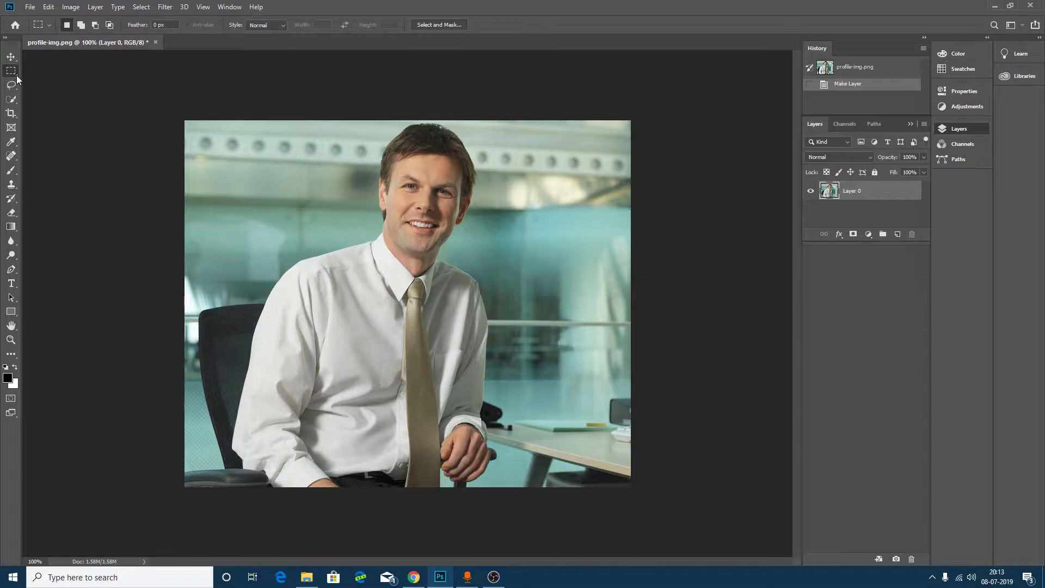
{"action": "right_click", "coordinate": [17, 77]}
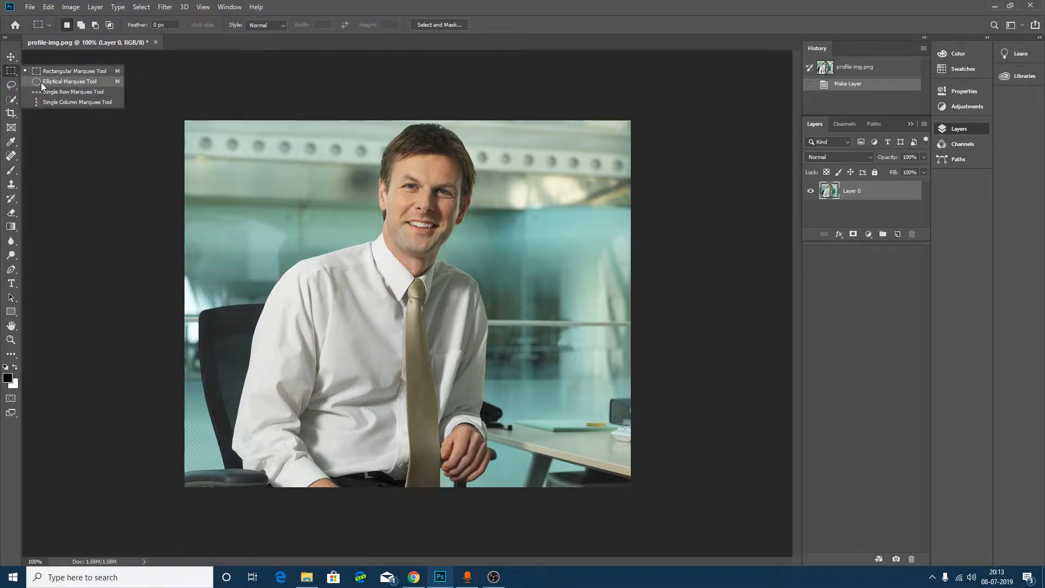
{"action": "left_click", "coordinate": [41, 82]}
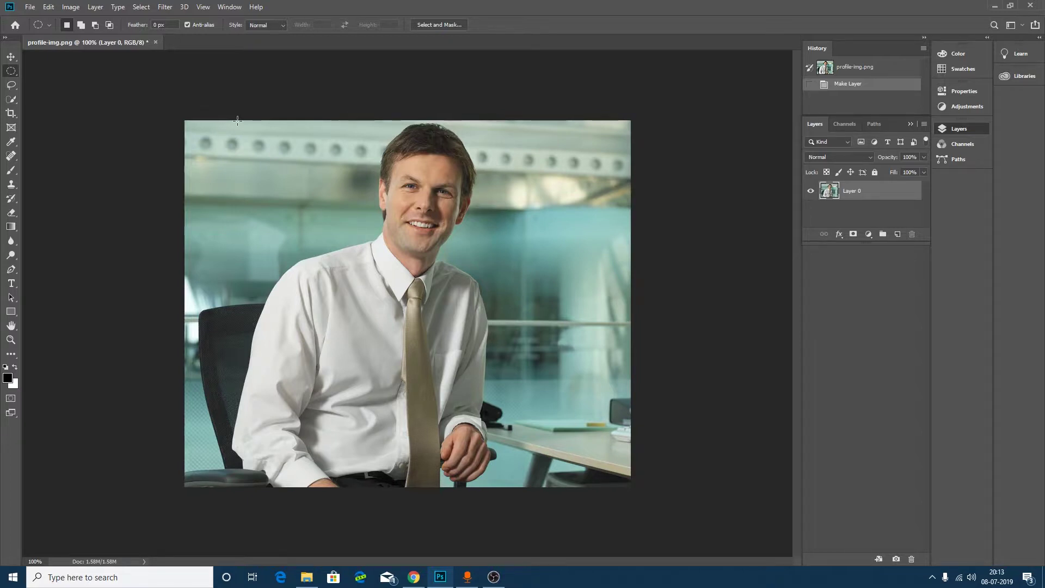
Draw a circular selection around the man's head and chest, redrawing it once, then feather it
{"action": "left_click_drag", "start_coordinate": [237, 120], "coordinate": [680, 469]}
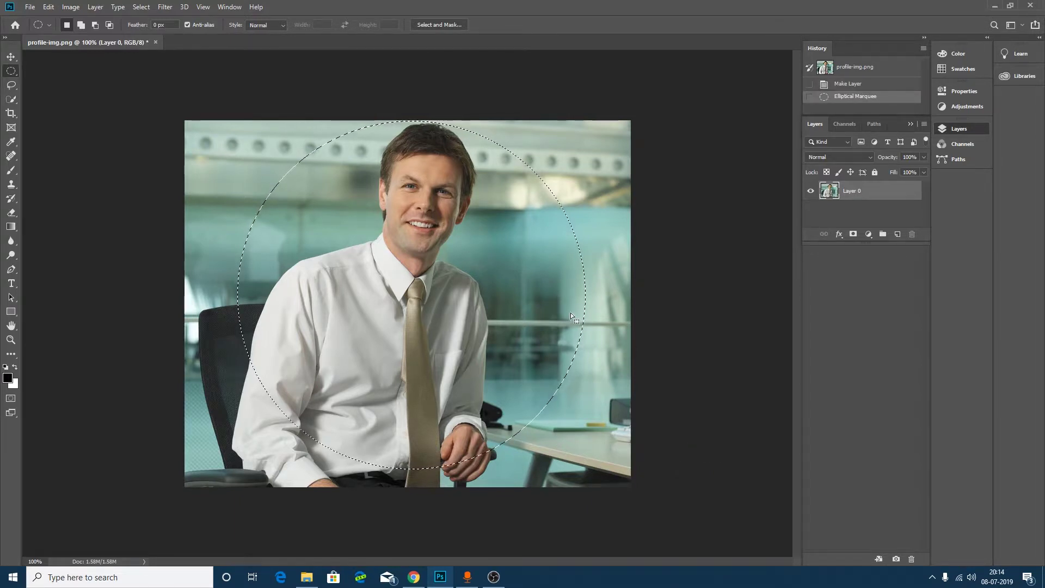
{"action": "key", "text": "ctrl+z"}
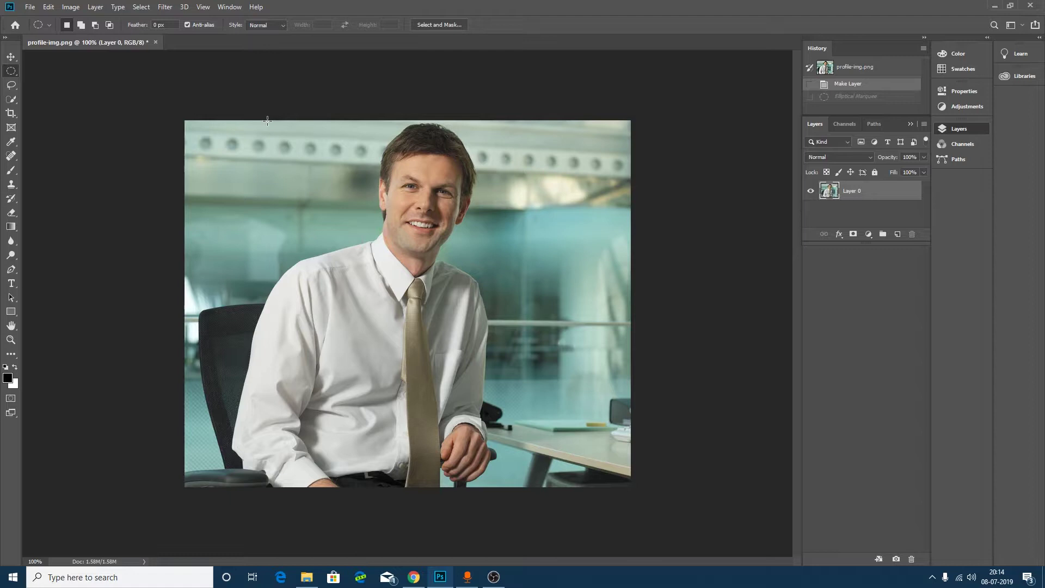
{"action": "left_click_drag", "start_coordinate": [267, 121], "coordinate": [612, 416]}
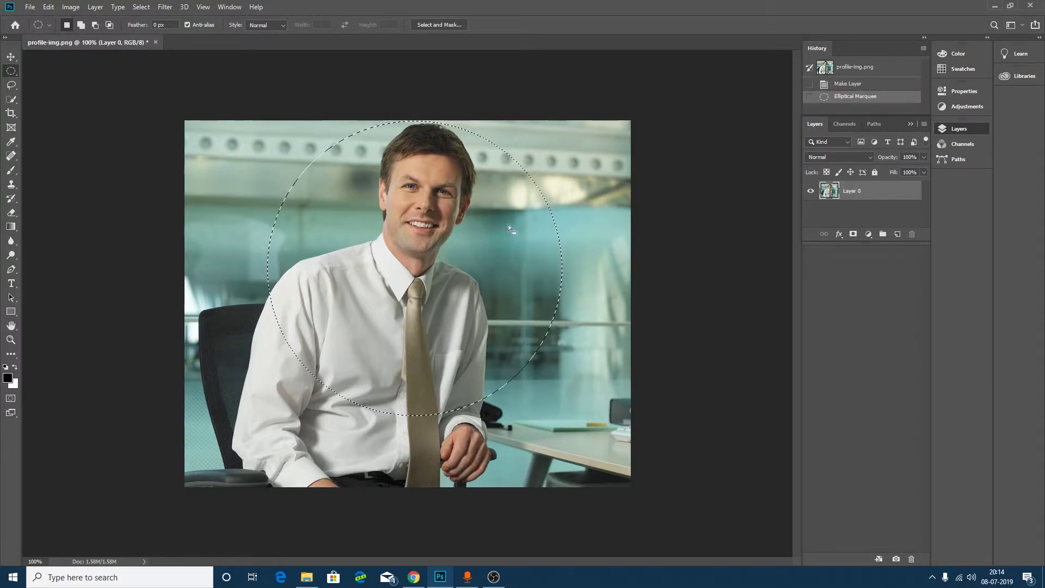
{"action": "key", "text": "shift+F6"}
{"action": "key", "text": "Return"}
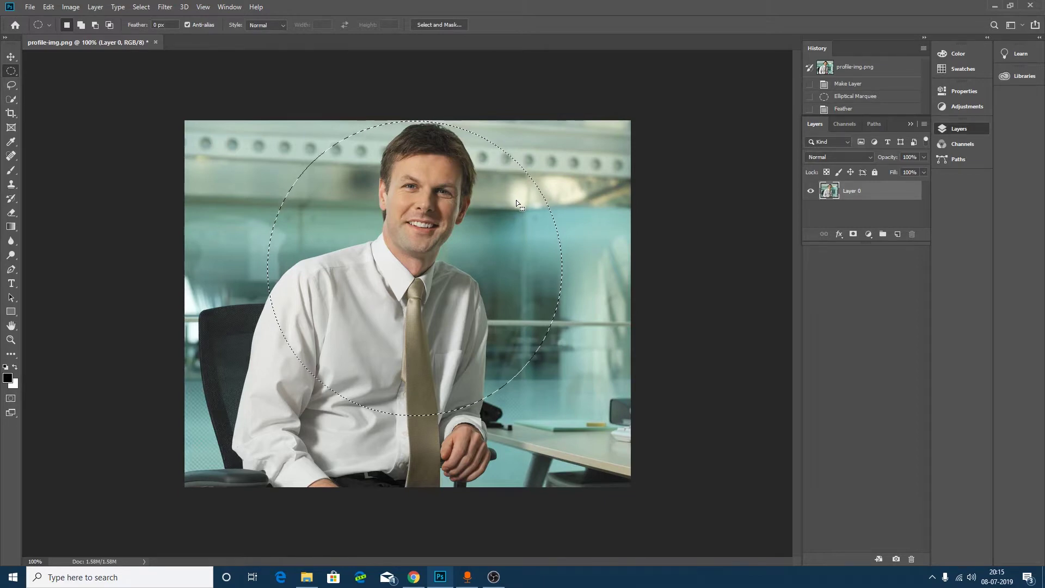
Feather the circular selection with a 0.1-pixel radius
{"action": "right_click", "coordinate": [516, 201]}
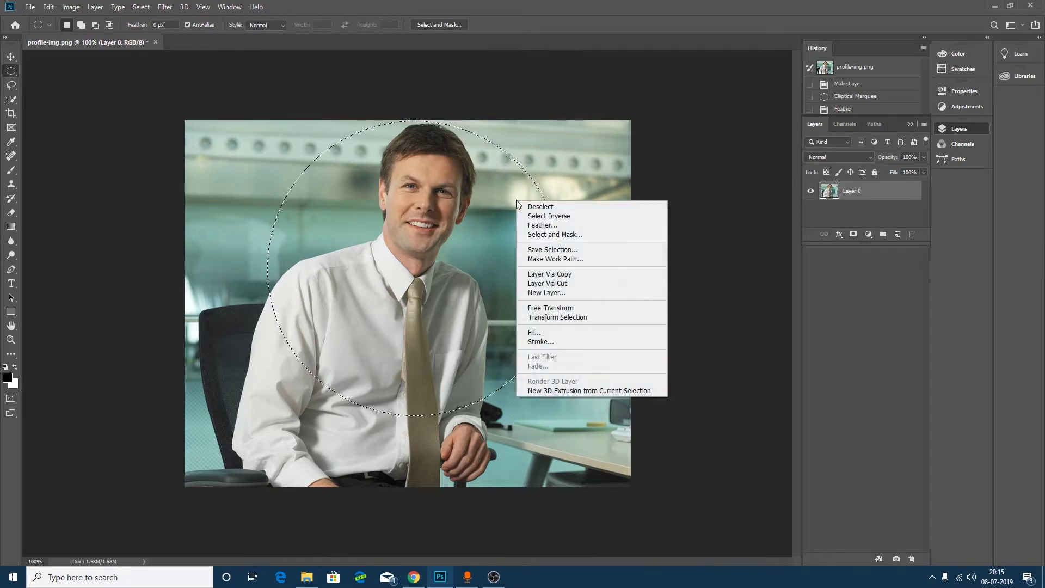
{"action": "left_click", "coordinate": [536, 225]}
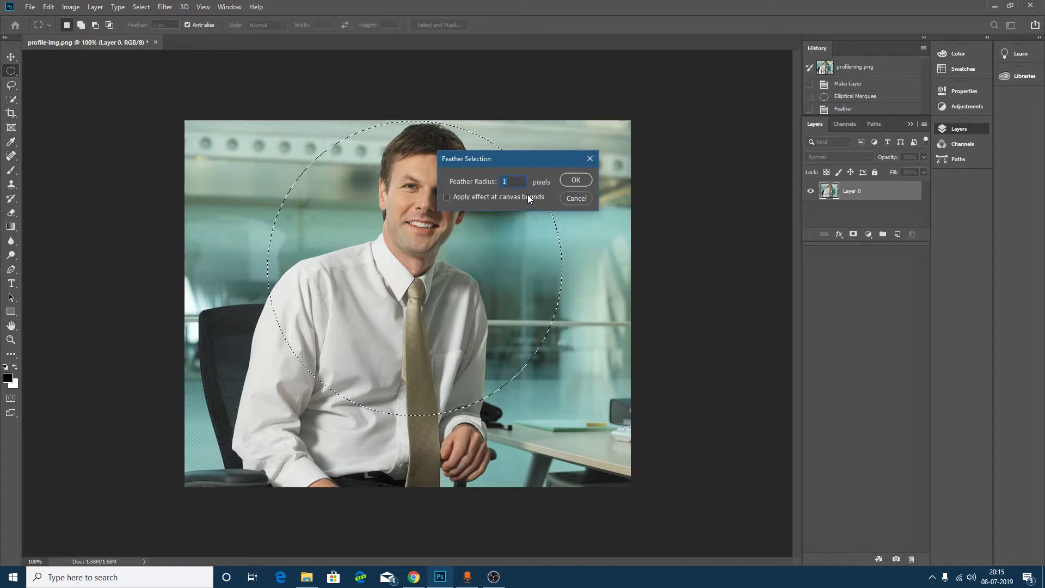
{"action": "type", "text": "0.1"}
{"action": "left_click", "coordinate": [566, 179]}
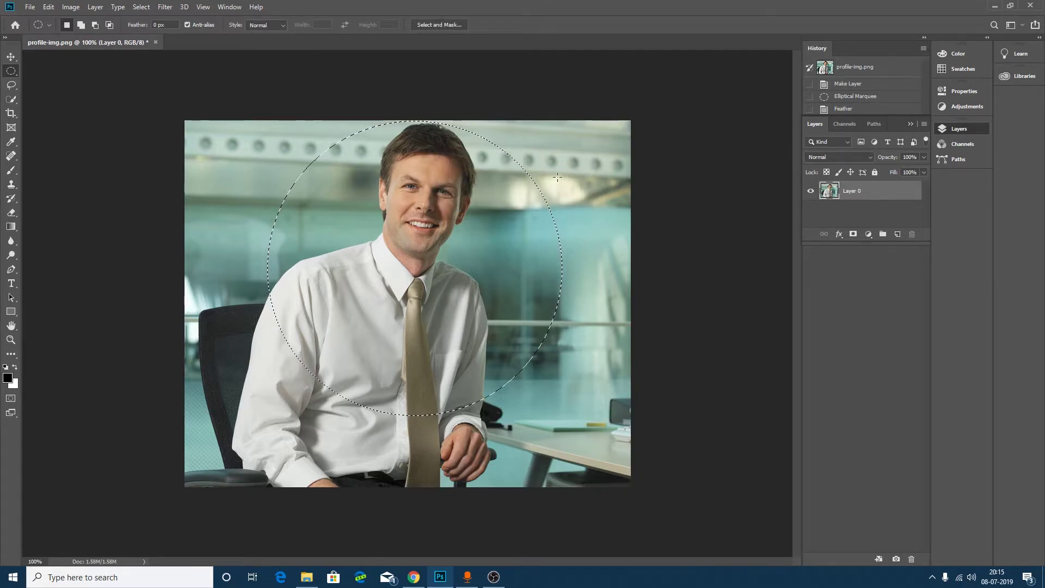
Invert the selection, delete everything outside the circle, and deselect
{"action": "right_click", "coordinate": [557, 177]}
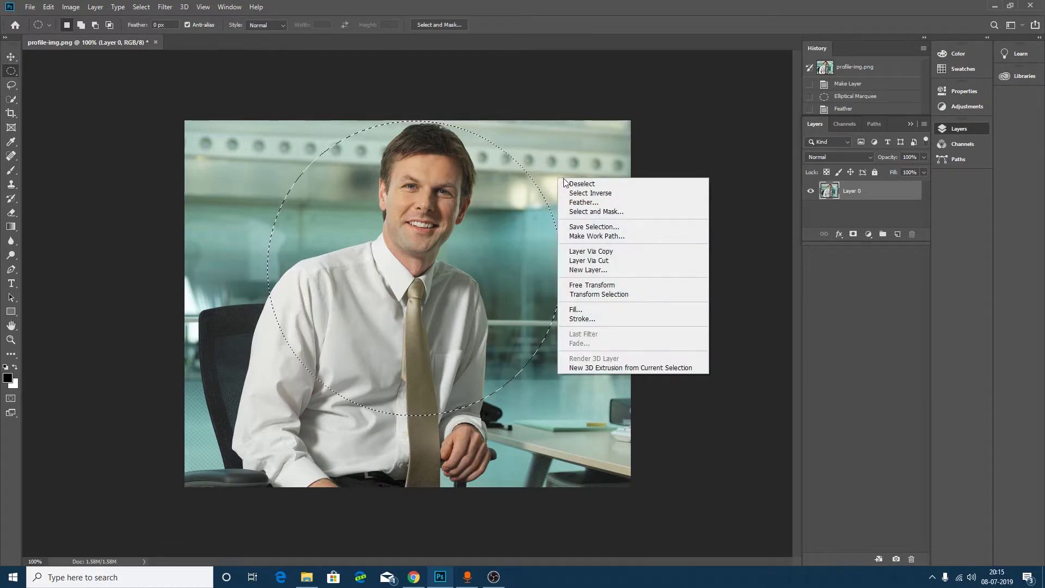
{"action": "left_click", "coordinate": [582, 193]}
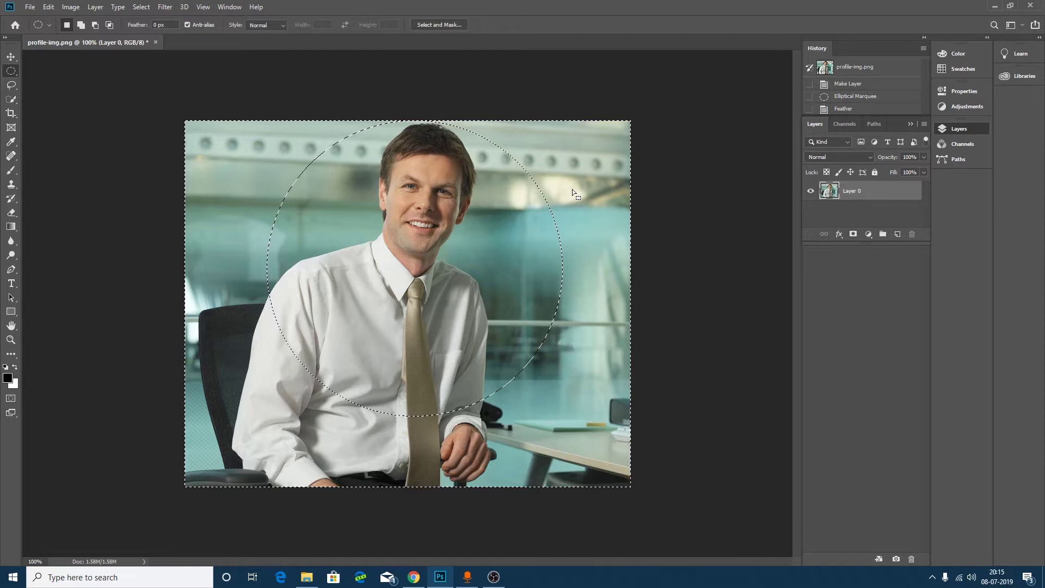
{"action": "key", "text": "Delete"}
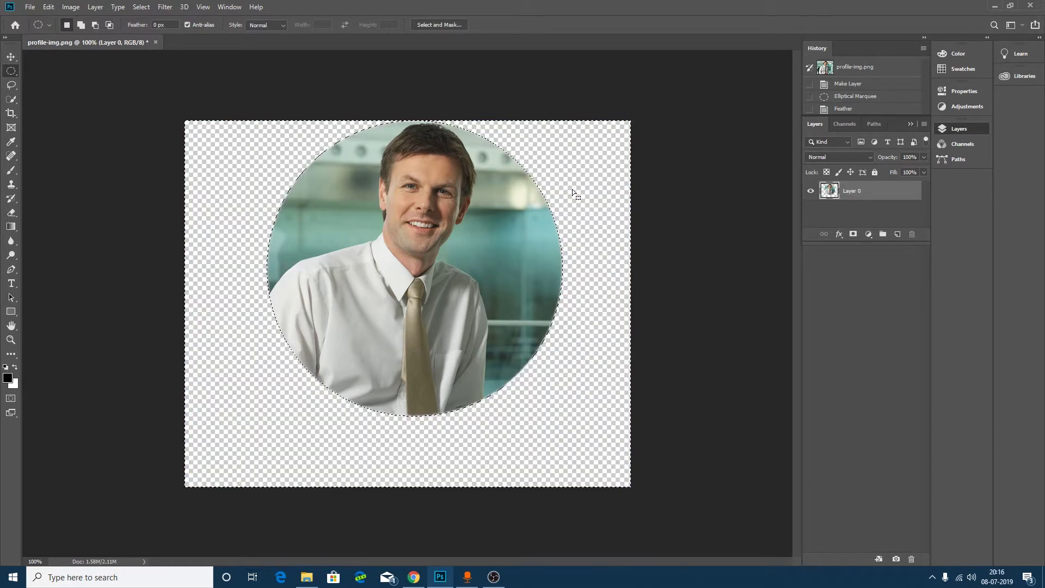
{"action": "key", "text": "ctrl+d"}
{"action": "key", "text": "v"}
{"action": "left_click", "coordinate": [106, 165]}
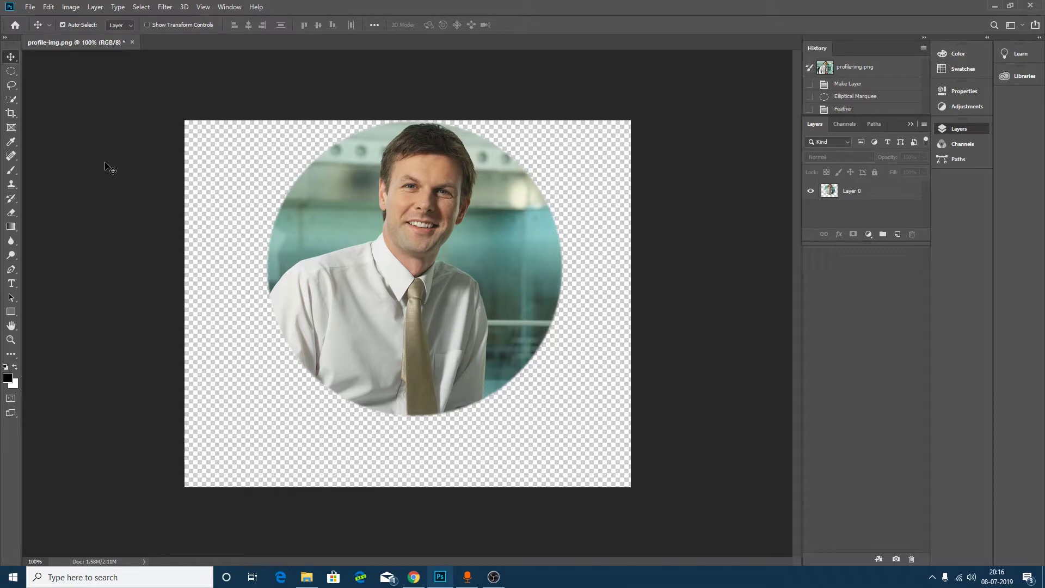
Crop the canvas tightly to the circle by pulling in its bottom, left and right edges
{"action": "left_click", "coordinate": [12, 114]}
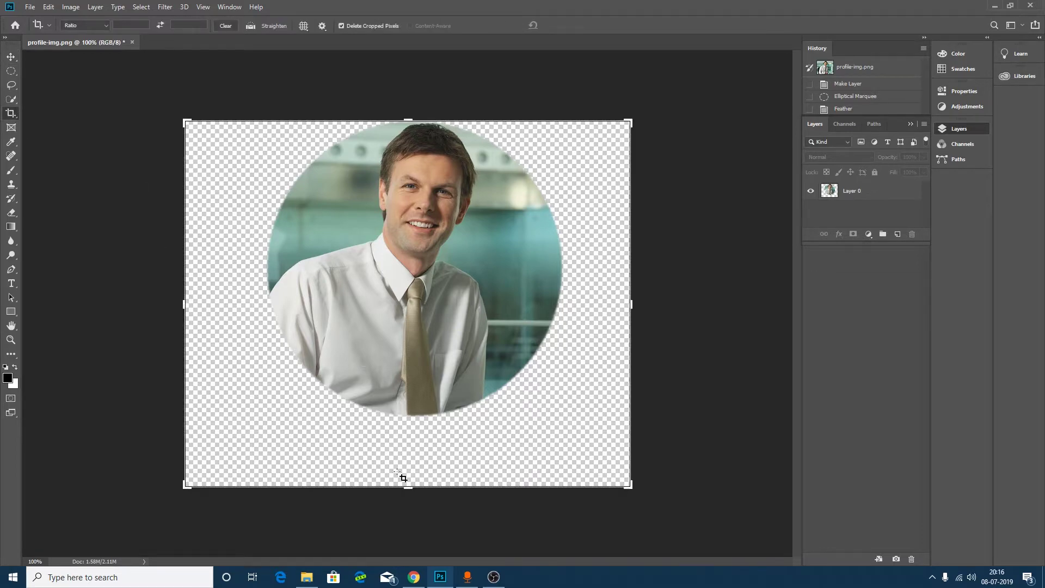
{"action": "left_click_drag", "start_coordinate": [403, 486], "coordinate": [408, 455]}
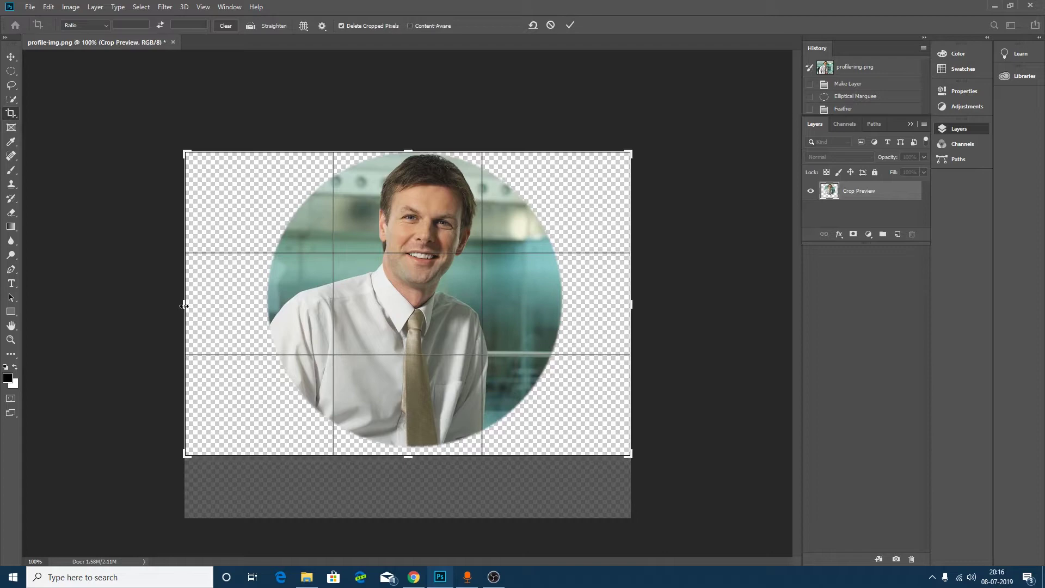
{"action": "left_click_drag", "start_coordinate": [184, 306], "coordinate": [225, 311]}
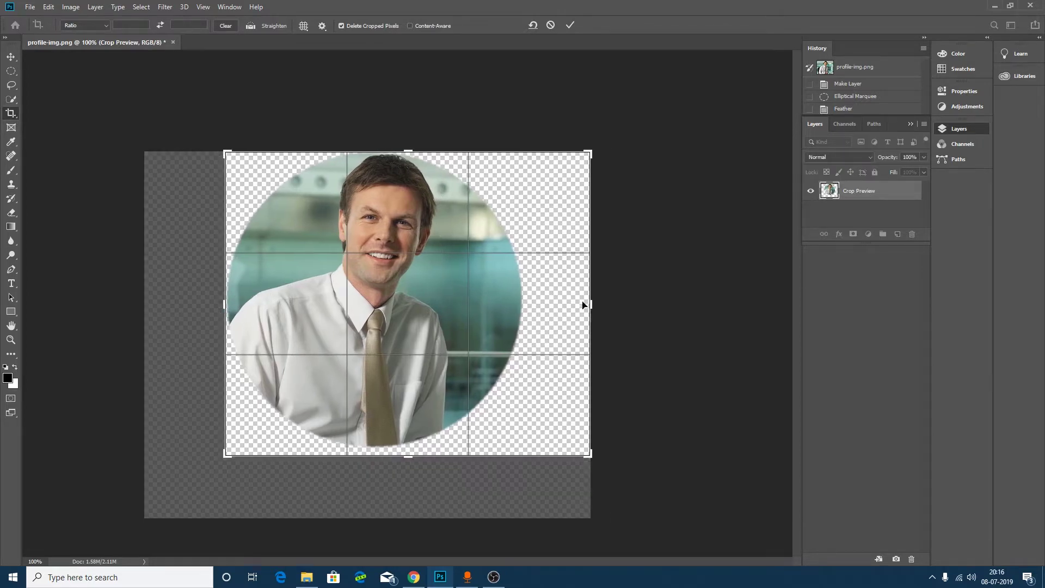
{"action": "left_click_drag", "start_coordinate": [590, 303], "coordinate": [553, 300]}
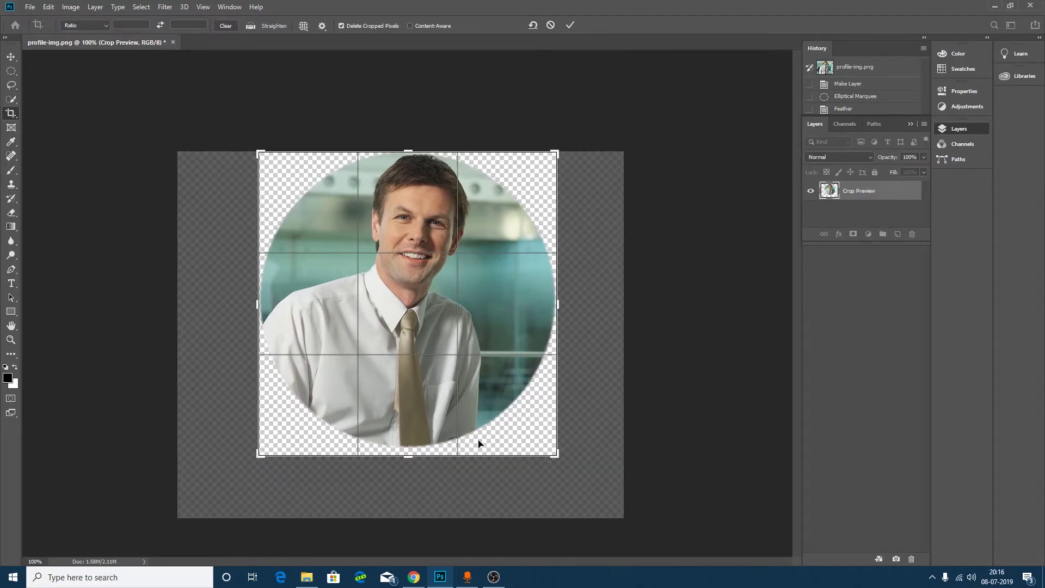
{"action": "left_click_drag", "start_coordinate": [408, 454], "coordinate": [411, 448]}
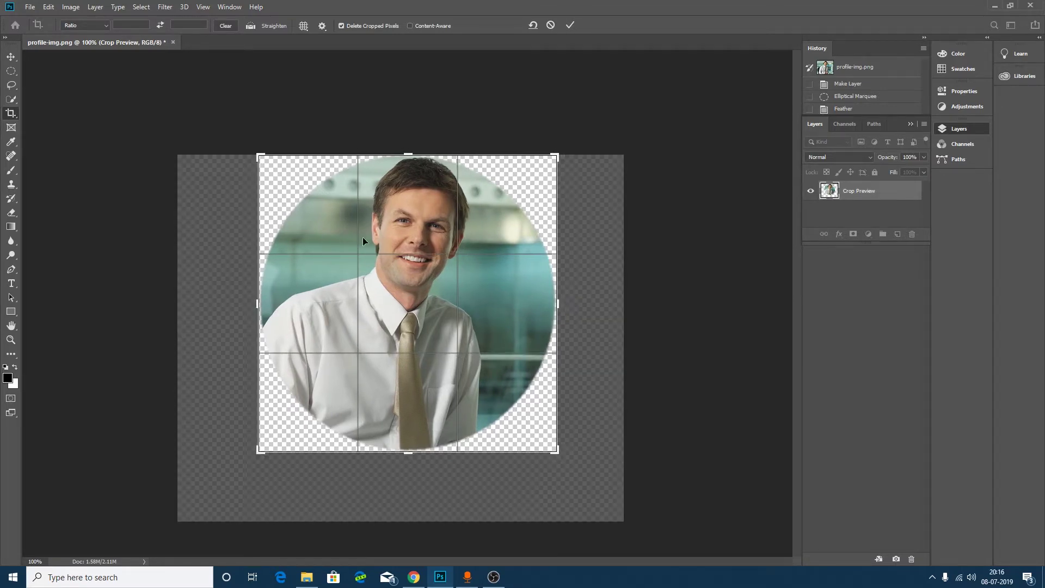
{"action": "left_click", "coordinate": [570, 25]}
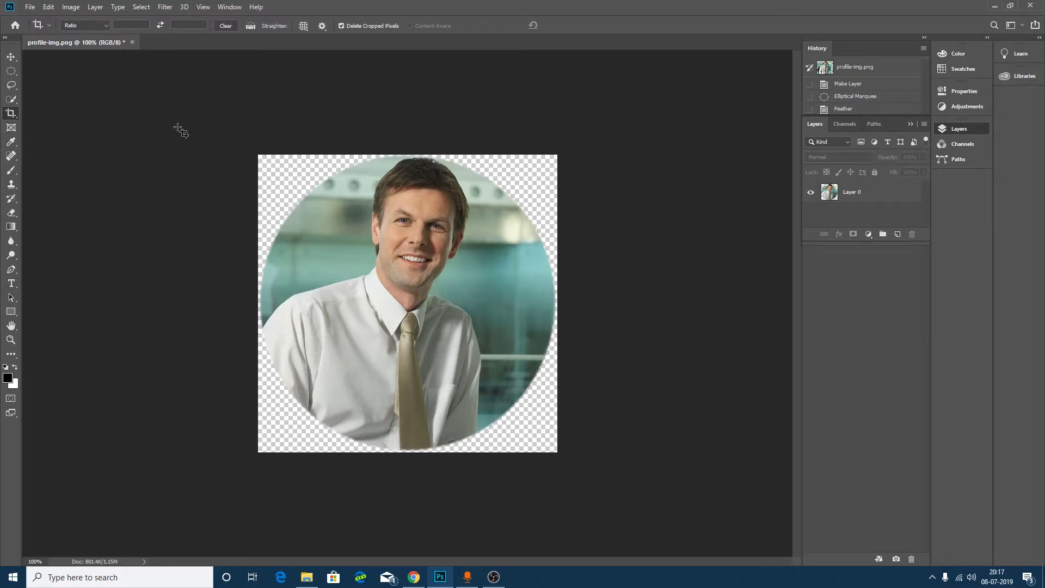
Save the image as PNG over profile-img.png using Smallest file size compression
{"action": "left_click", "coordinate": [30, 7]}
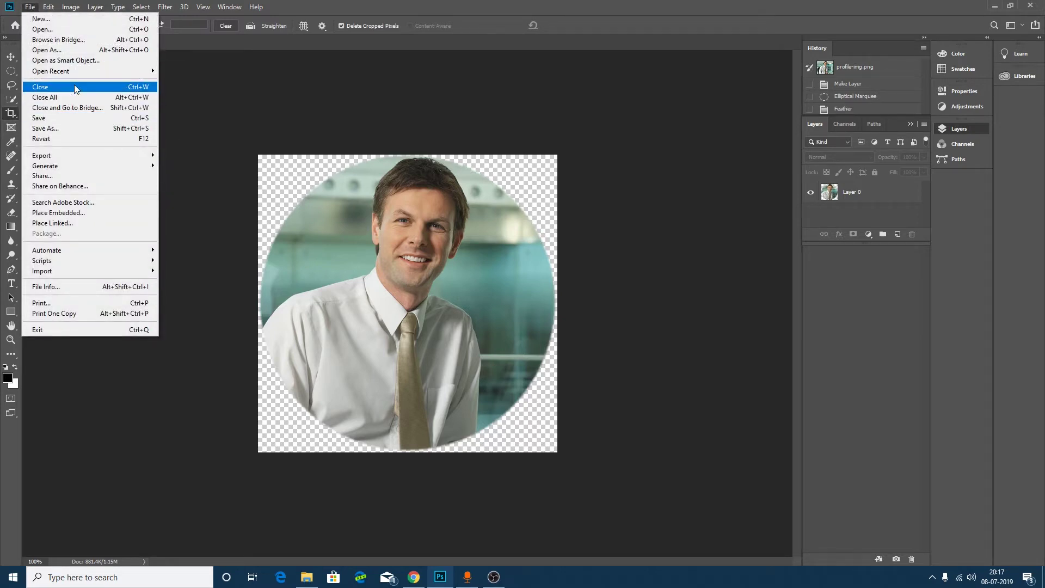
{"action": "mouse_move", "coordinate": [81, 78]}
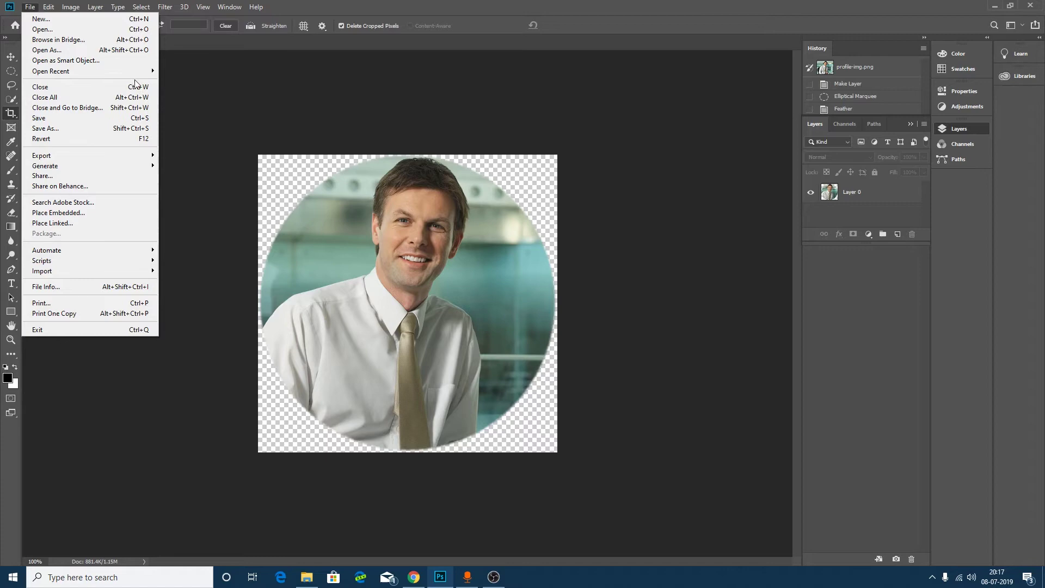
{"action": "left_click", "coordinate": [109, 127]}
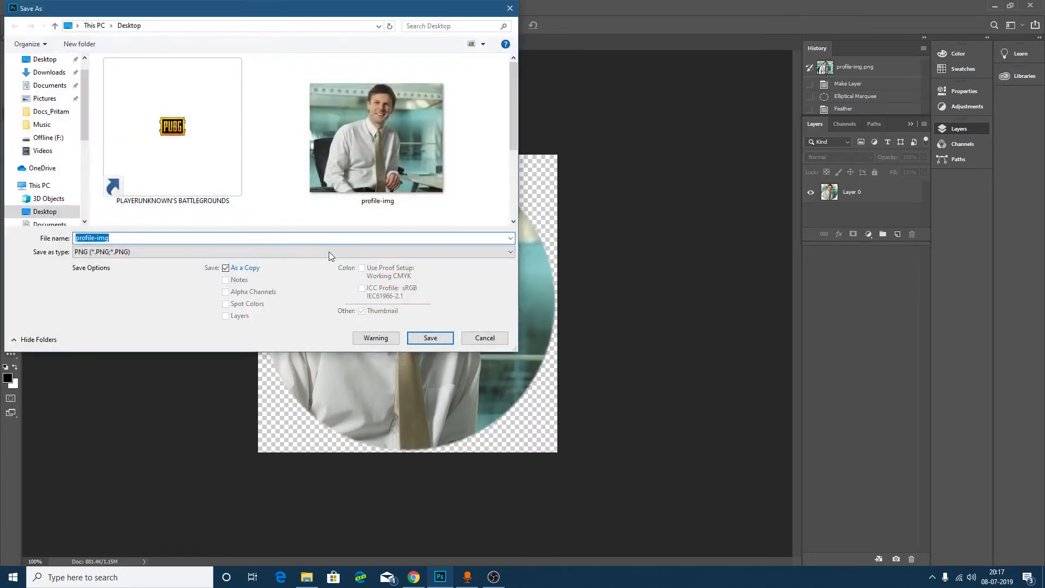
{"action": "left_click", "coordinate": [328, 251]}
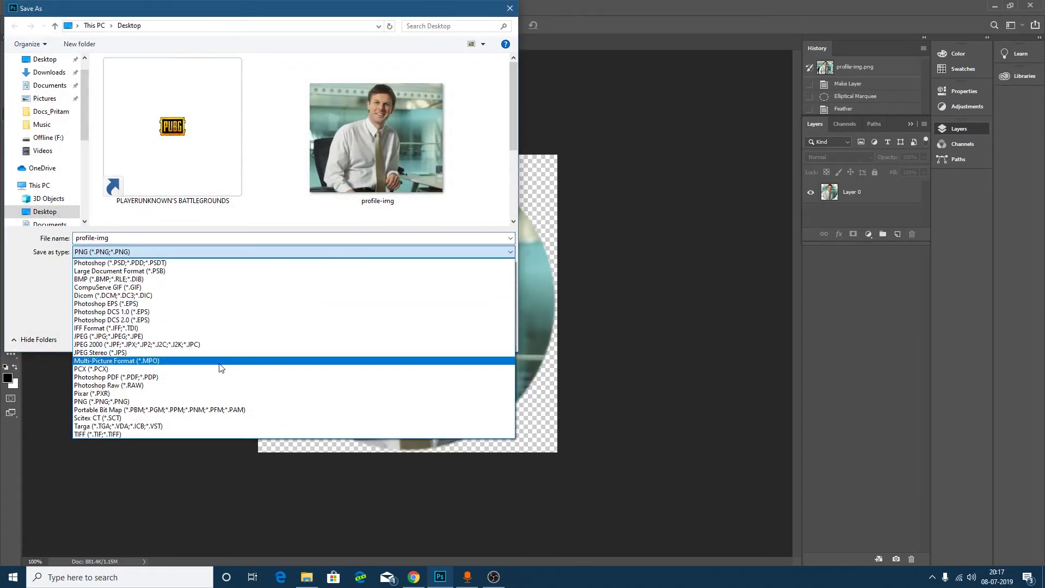
{"action": "left_click", "coordinate": [212, 402]}
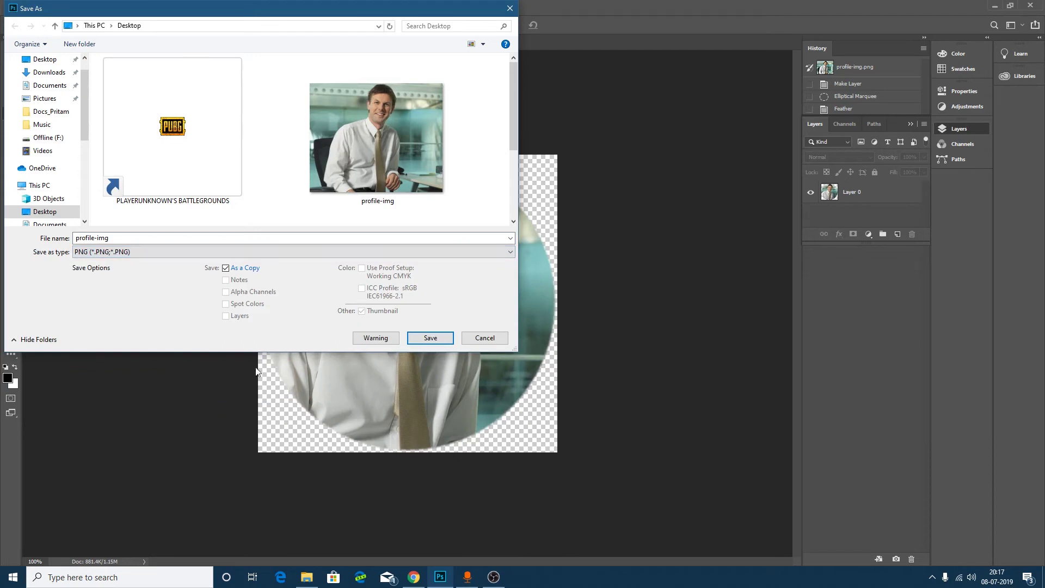
{"action": "left_click", "coordinate": [418, 338]}
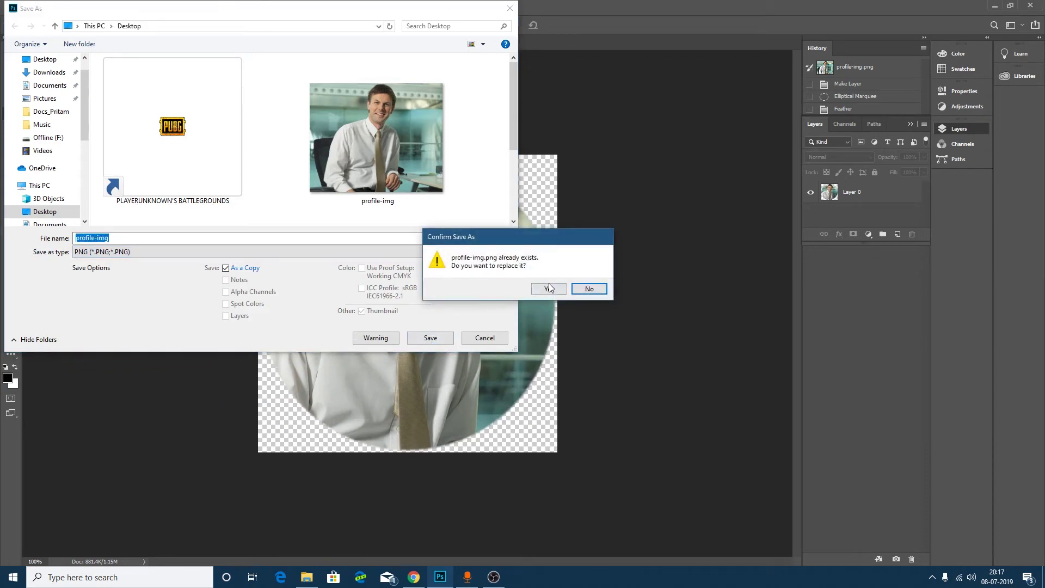
{"action": "left_click", "coordinate": [549, 288]}
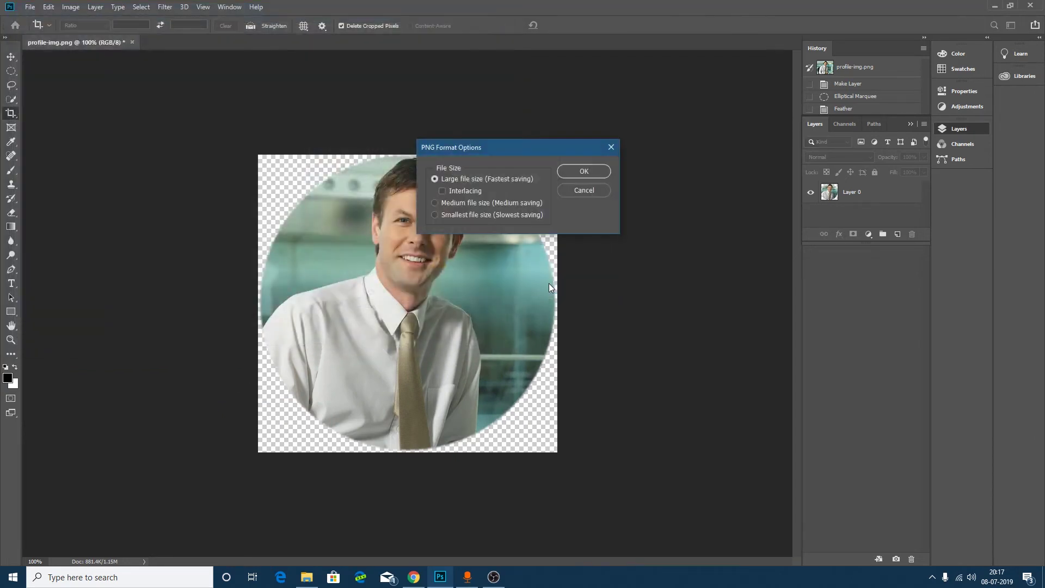
{"action": "left_click", "coordinate": [451, 215]}
{"action": "left_click", "coordinate": [599, 171]}
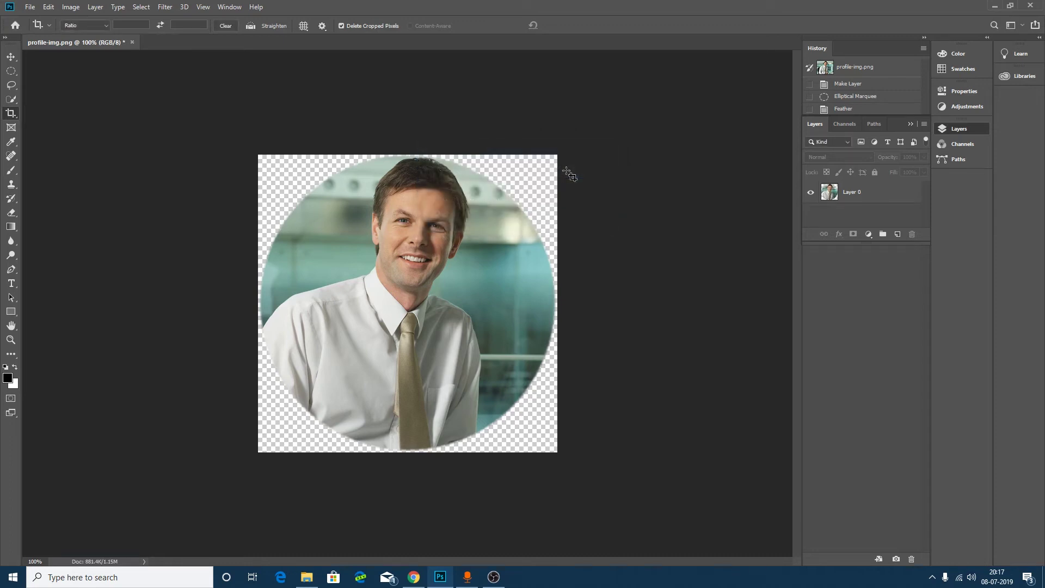